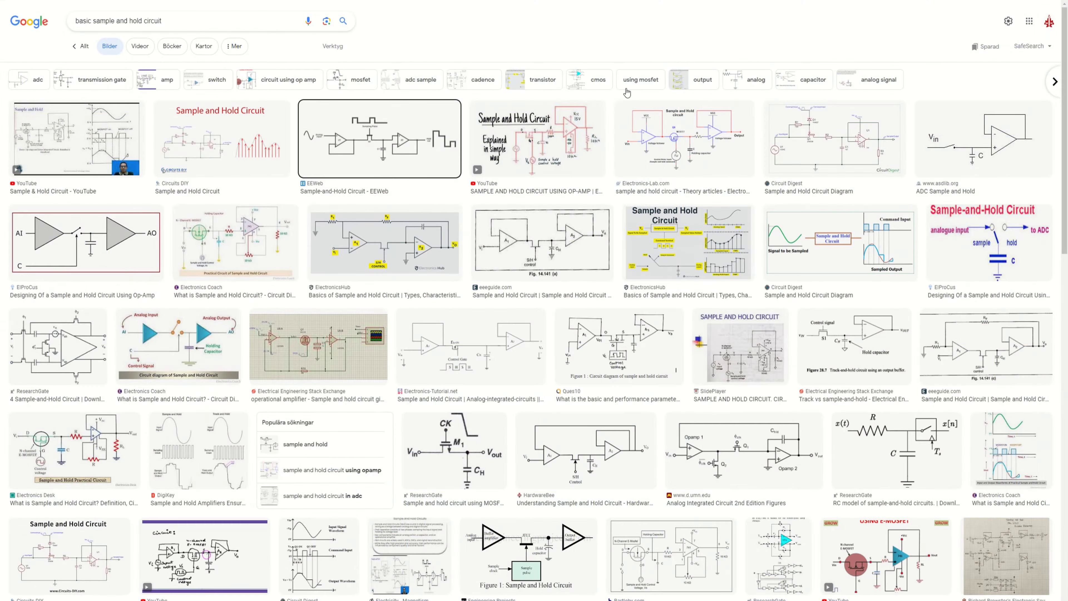
- Preview the EEWeb sample-and-hold diagram from the 'basic sample and hold circuit' image results
click(370, 139)
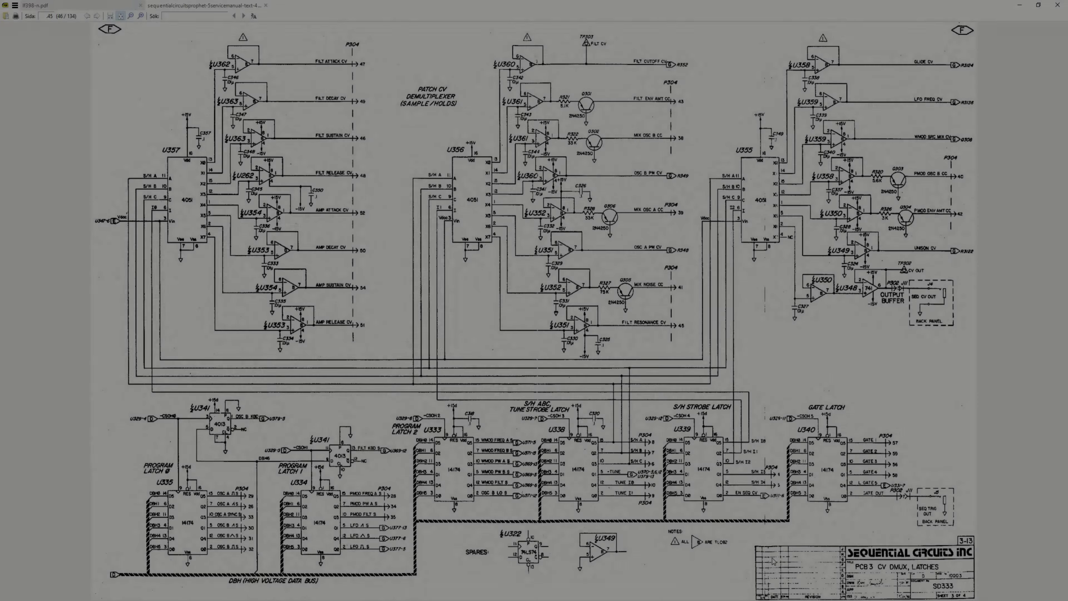
- Scroll down through the service manual's sample-and-hold schematic pages and back up
scroll(772, 560, down, 2)
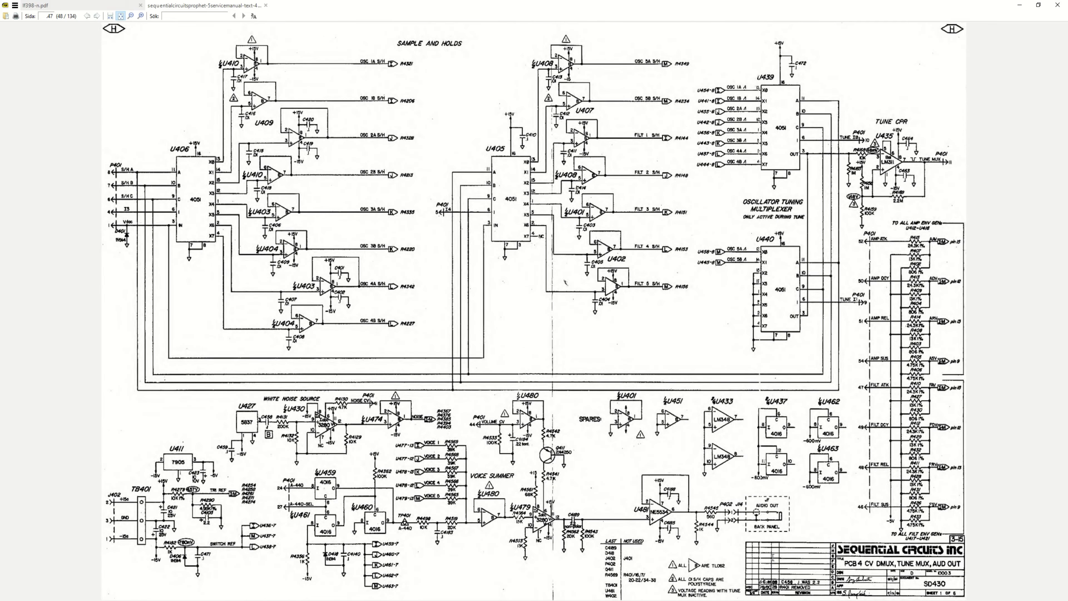
scroll(773, 558, up, 3)
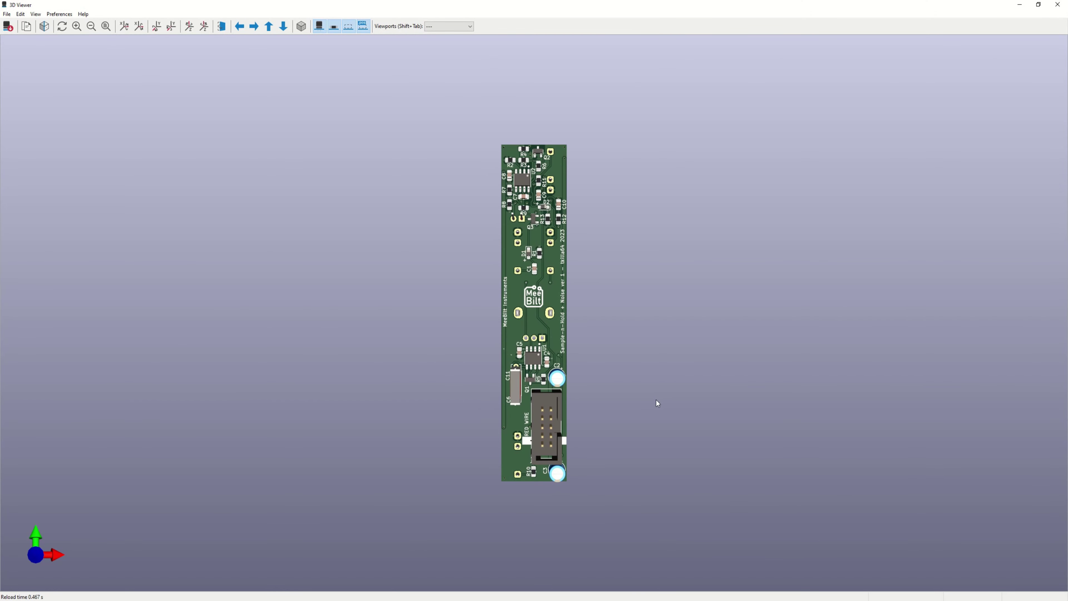
- Rotate the board model in 3D, then scroll the LF398 datasheet to page 16's guarding figure
mouse_move(657, 401)
mouse_down()
mouse_move(429, 370)
mouse_move(390, 305)
mouse_move(647, 354)
mouse_move(567, 348)
mouse_up()
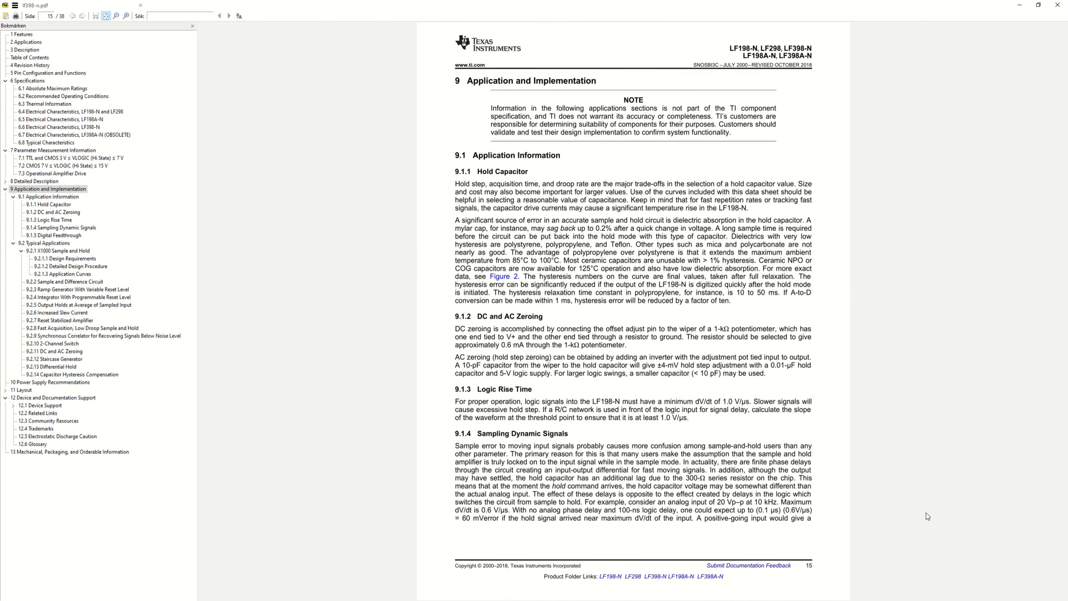
scroll(926, 512, down, 1)
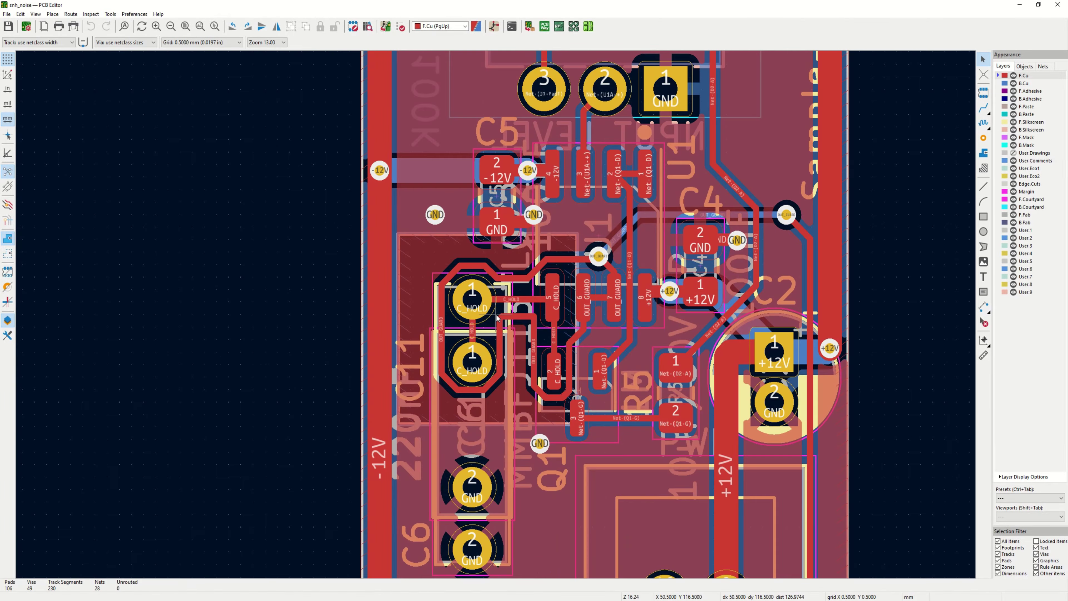
- Zoom in on the C_HOLD pads and their surrounding OUT_GUARD traces
scroll(496, 320, up, 3)
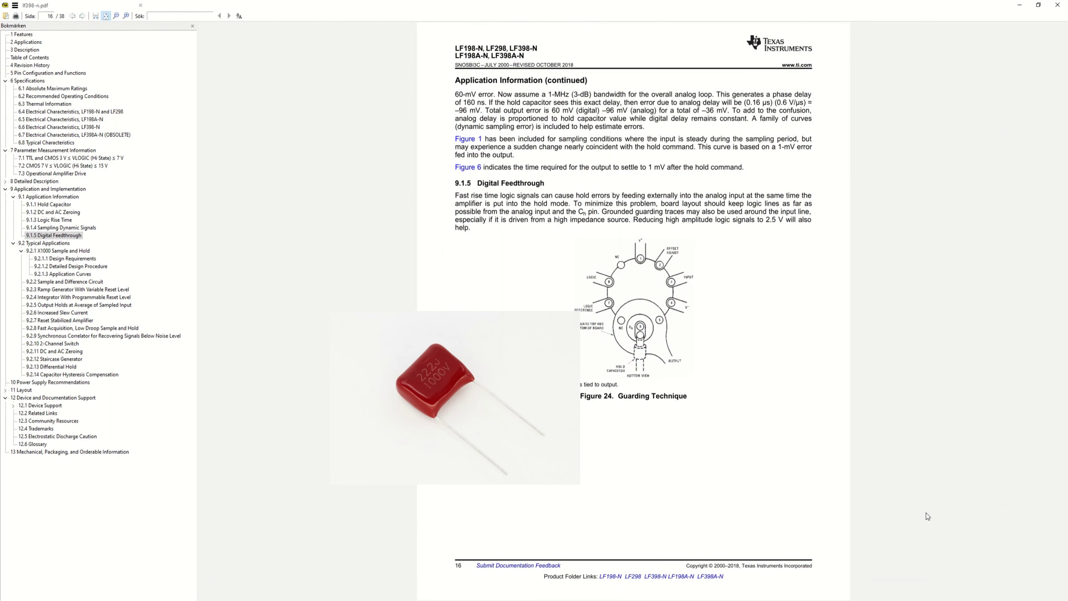
- Return to page 15 of the LF398 datasheet for the hold capacitor guidance
key(Page_Up)
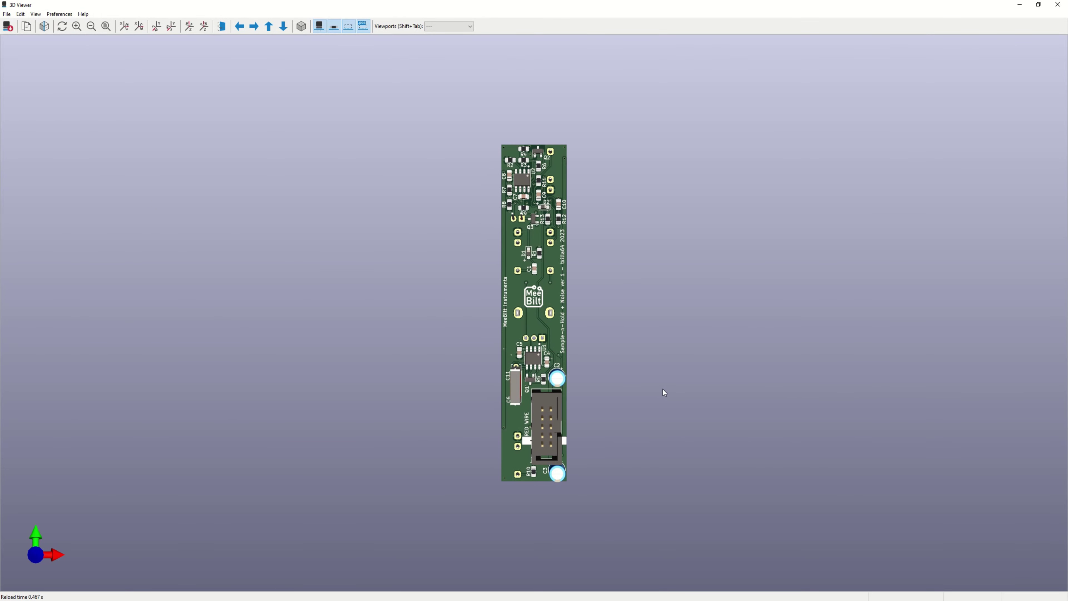
- Tilt and rotate the Sample & Hold + Noise board model to inspect it
mouse_move(647, 400)
mouse_down()
mouse_move(440, 375)
mouse_move(400, 347)
mouse_move(388, 304)
mouse_move(539, 342)
mouse_up()
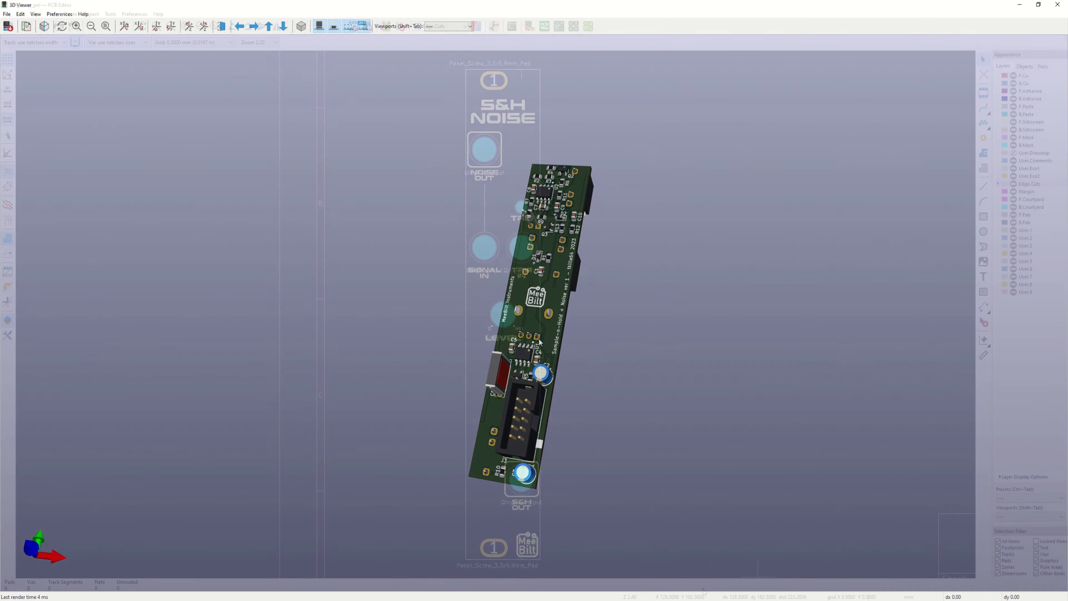